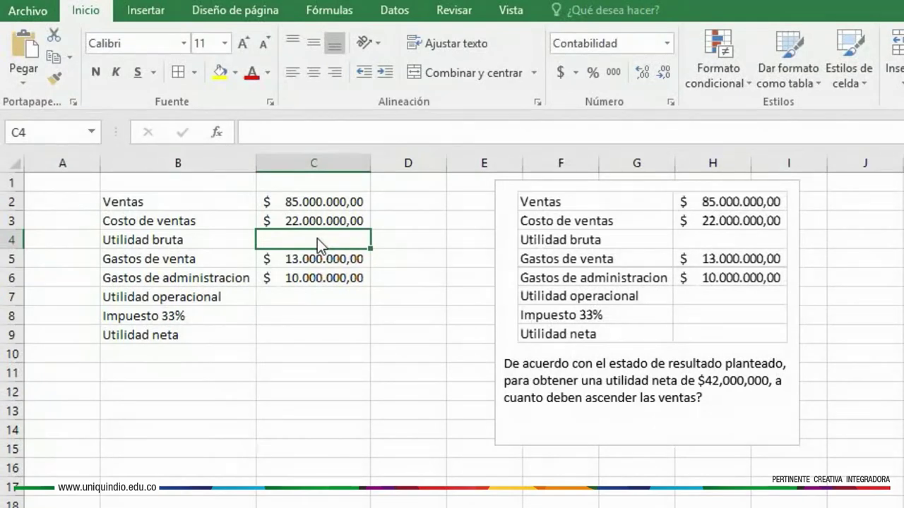
Calculate Utilidad bruta in C4 by subtracting Costo de ventas from Ventas with the formula =C2-C3.
type("=")
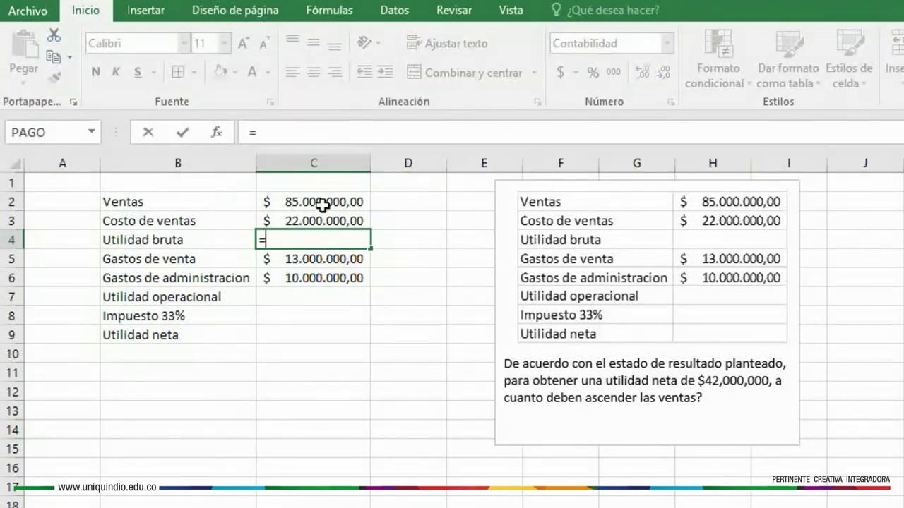
left_click(323, 202)
type("-")
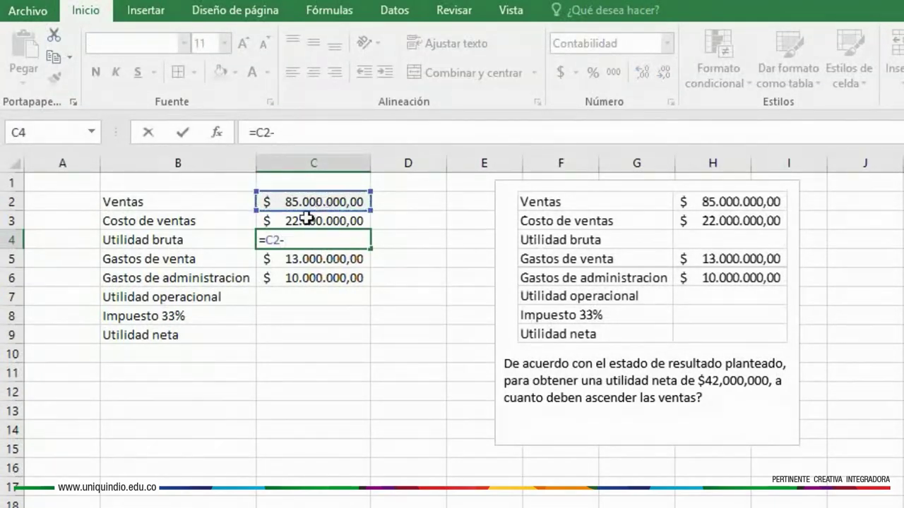
left_click(304, 220)
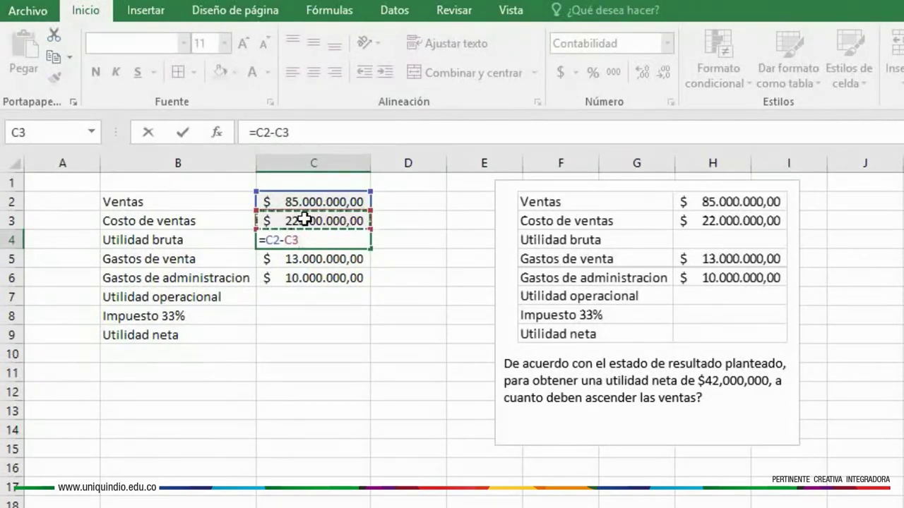
key("Return")
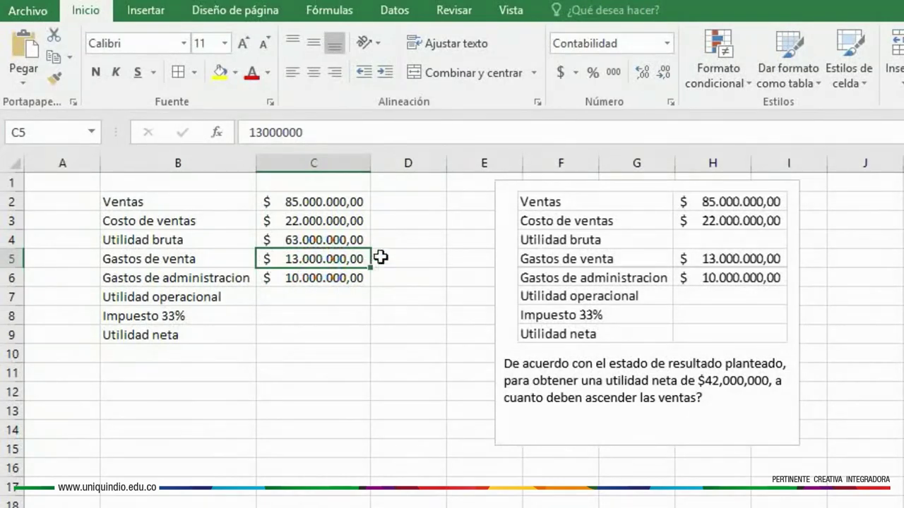
Calculate Utilidad operacional in C7 by subtracting both expense rows from Utilidad bruta with =C4-C5-C6.
left_click(328, 296)
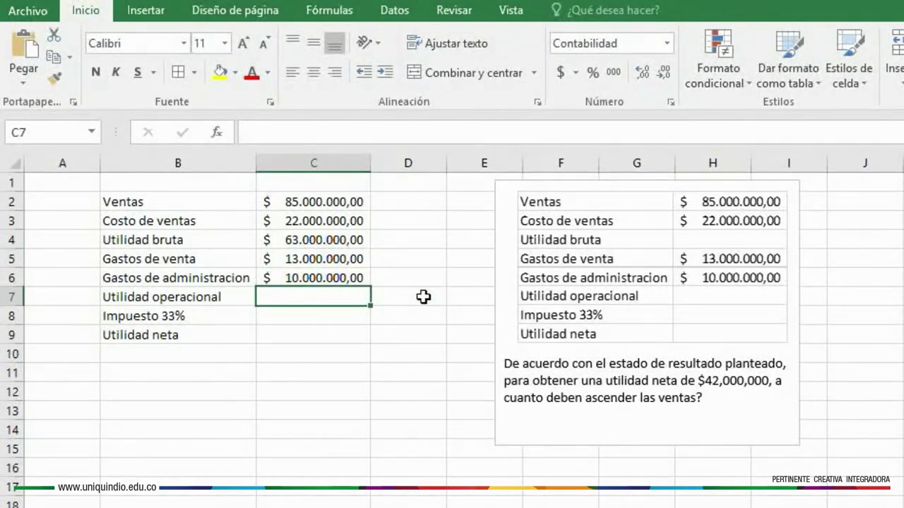
type("=")
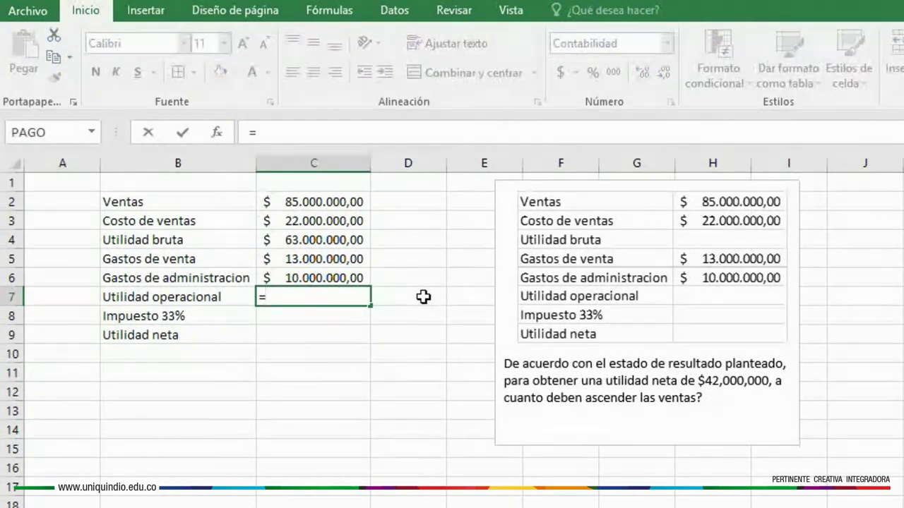
left_click(305, 236)
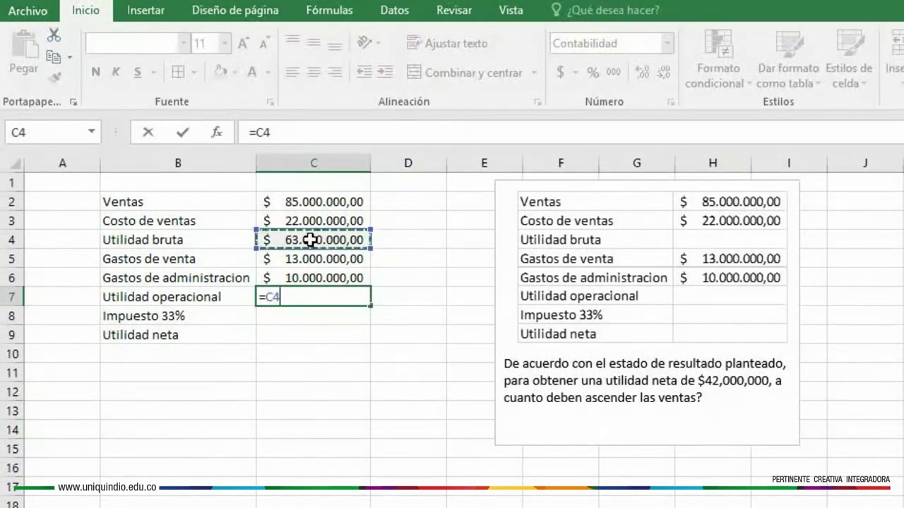
type("-")
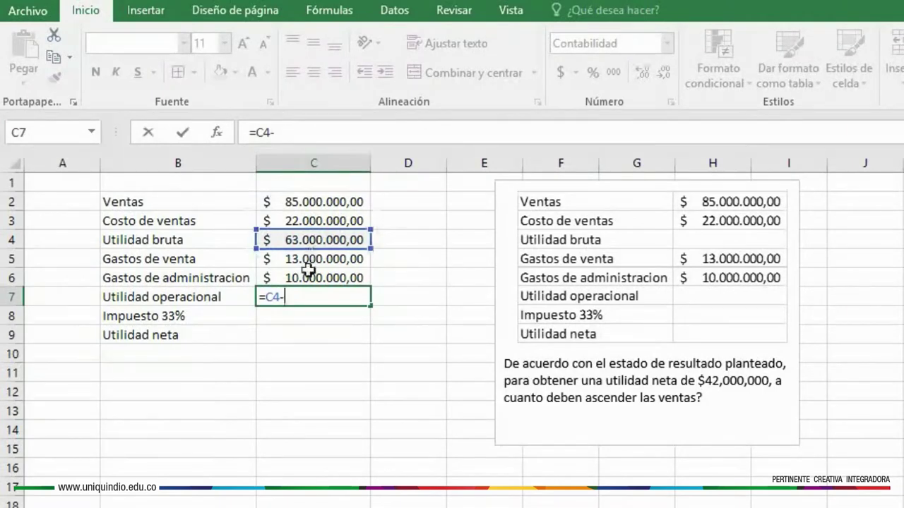
left_click(312, 259)
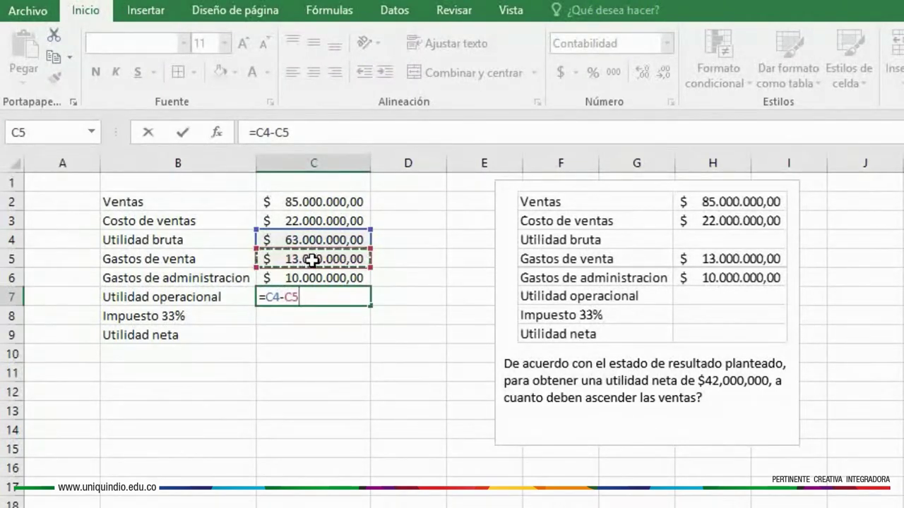
type("-")
left_click(307, 275)
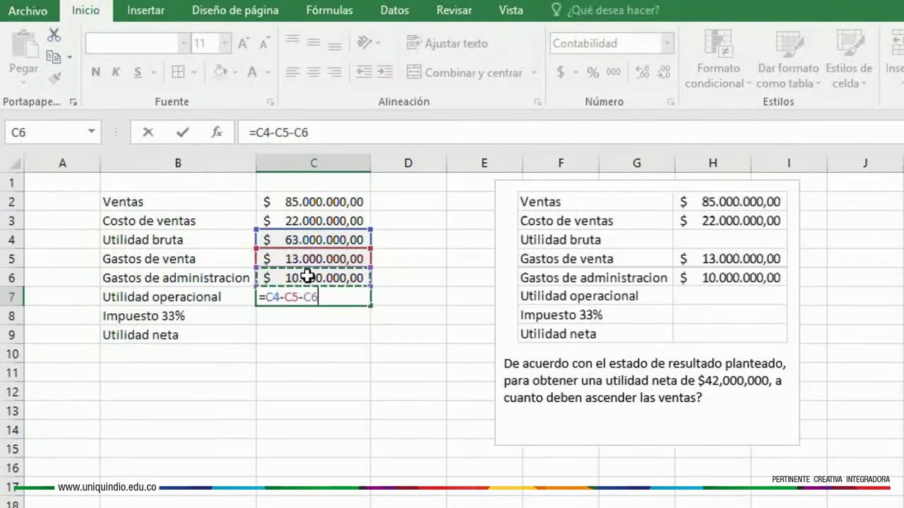
key("Return")
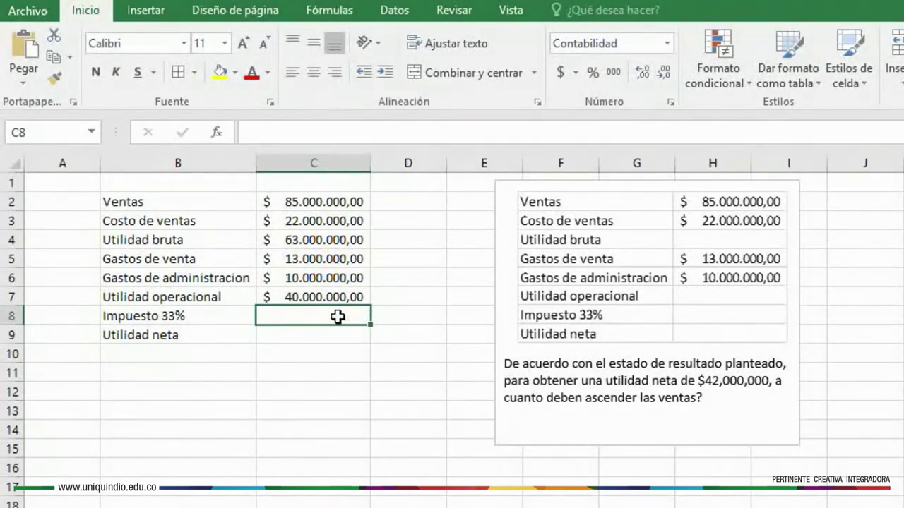
Calculate the 33% tax on Utilidad operacional in C8 with the formula =C7*0,33.
type("=")
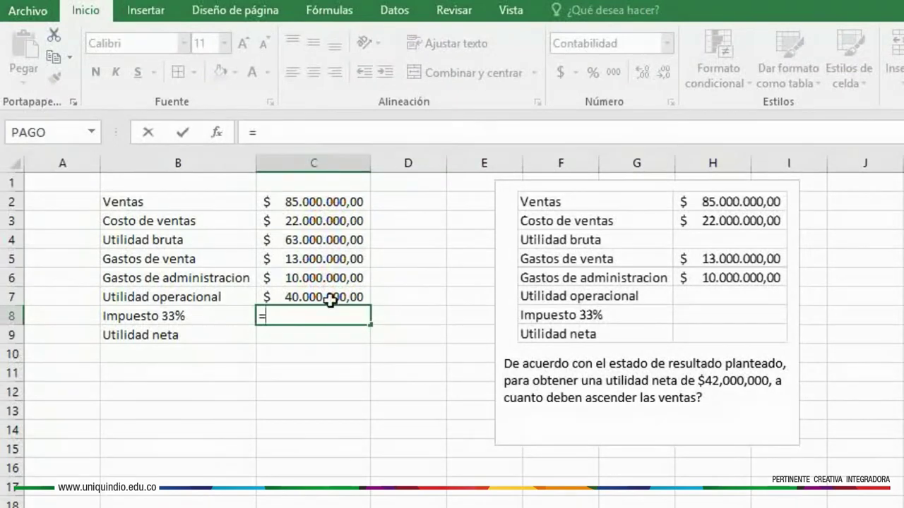
left_click(329, 297)
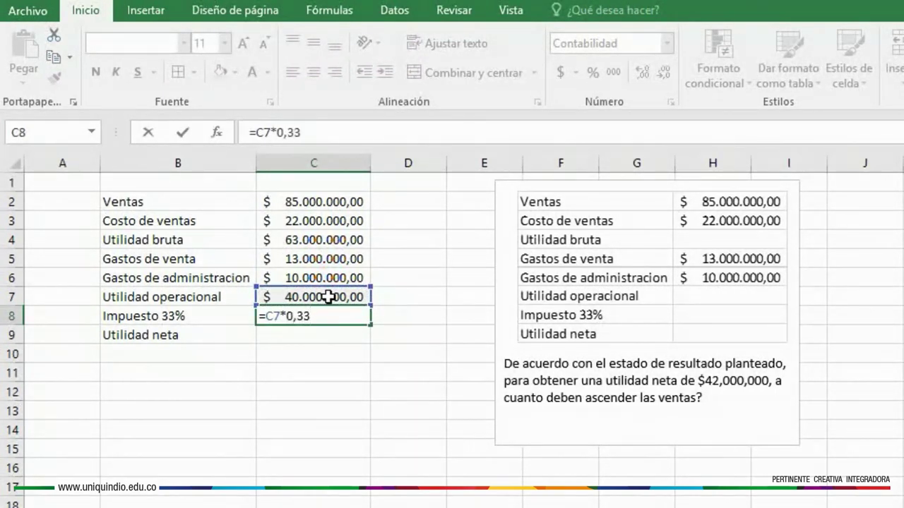
key("Return")
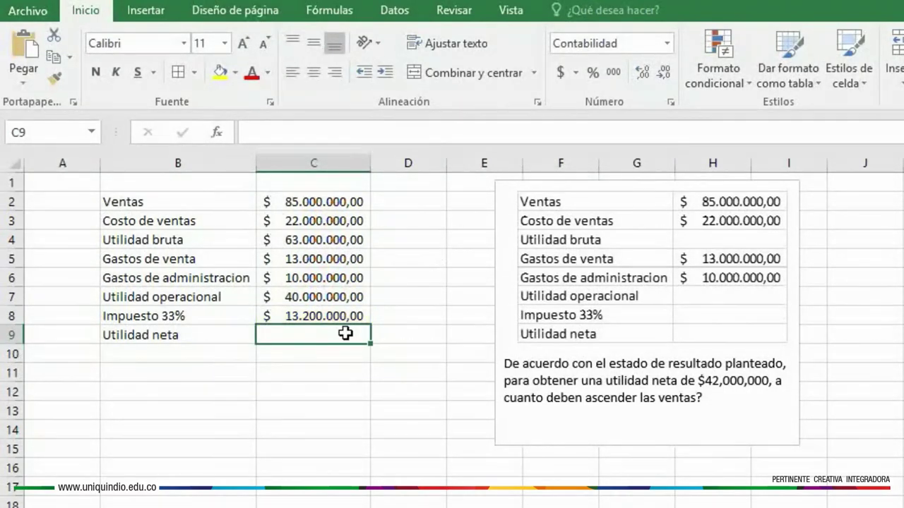
Calculate Utilidad neta in C9 by subtracting the tax from Utilidad operacional with =C7-C8.
type("=")
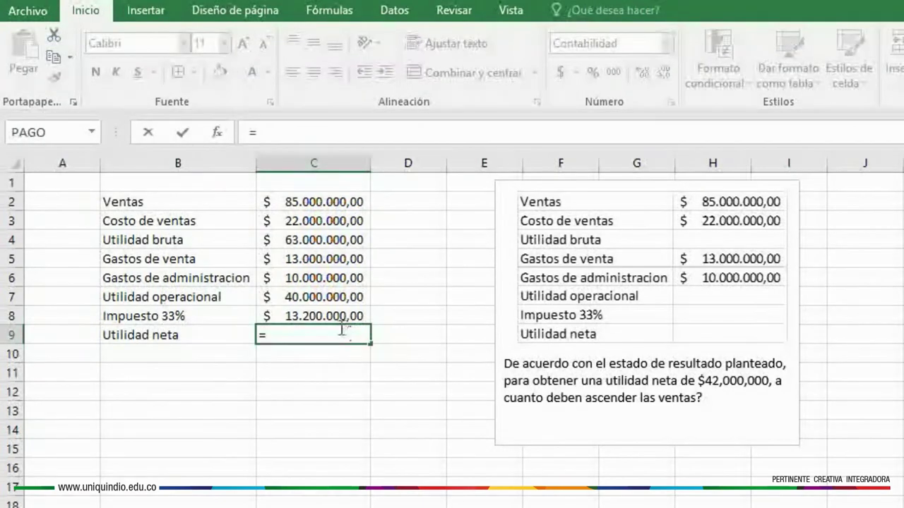
left_click(332, 297)
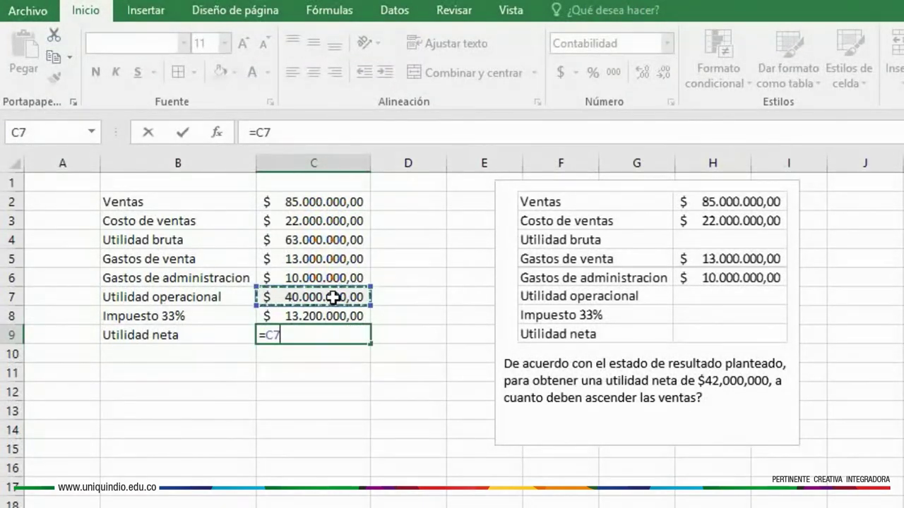
type("-")
left_click(319, 317)
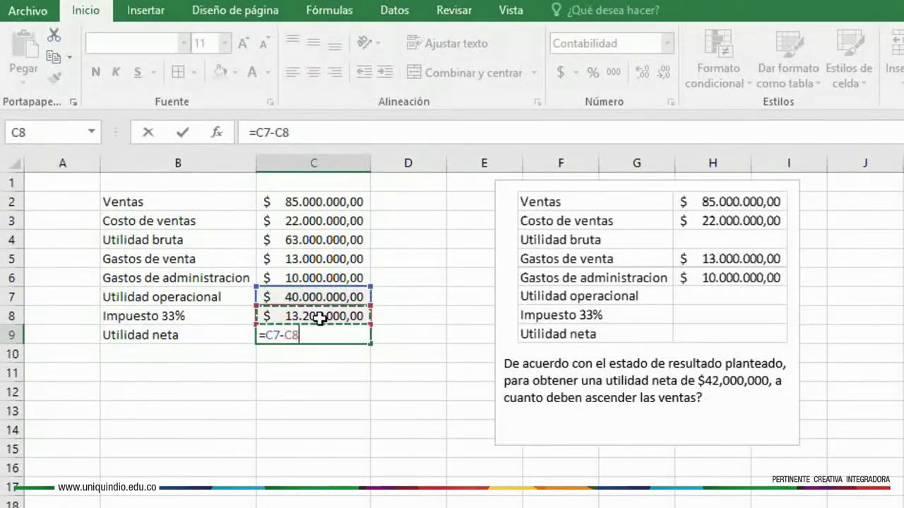
key("Return")
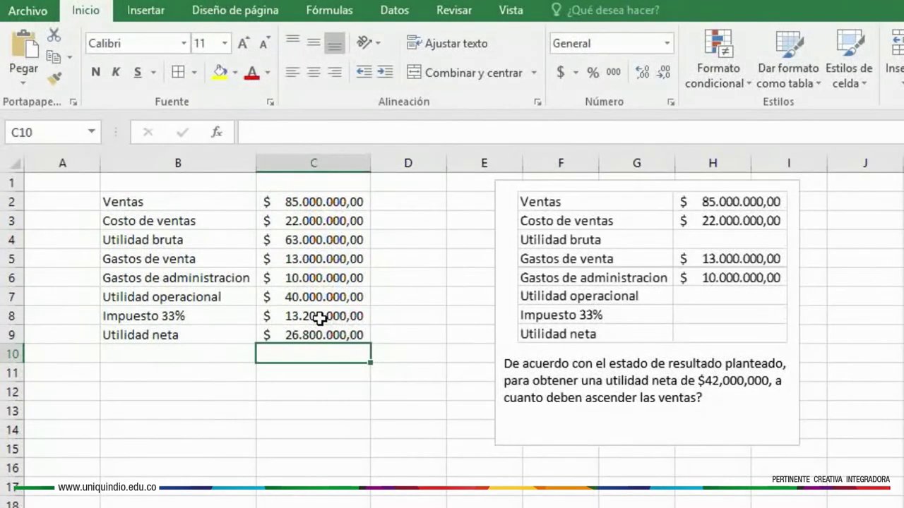
left_click(401, 12)
left_click(786, 62)
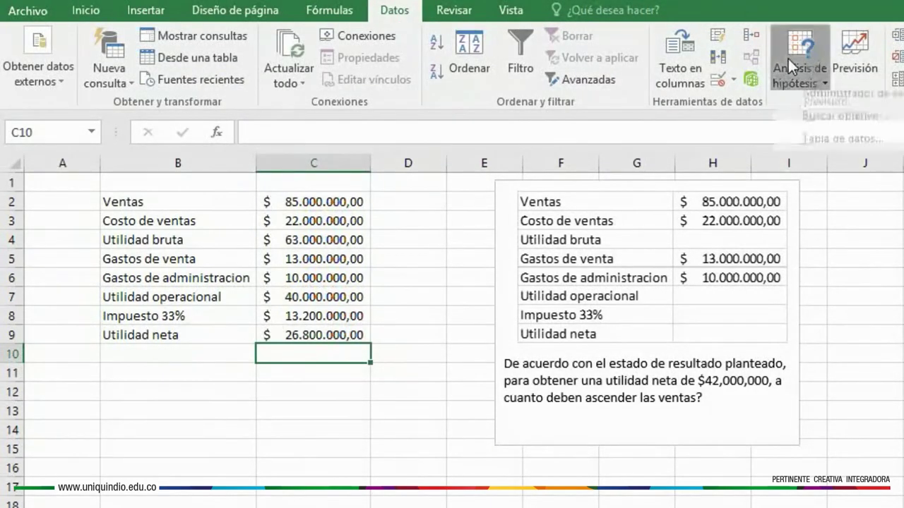
left_click(829, 130)
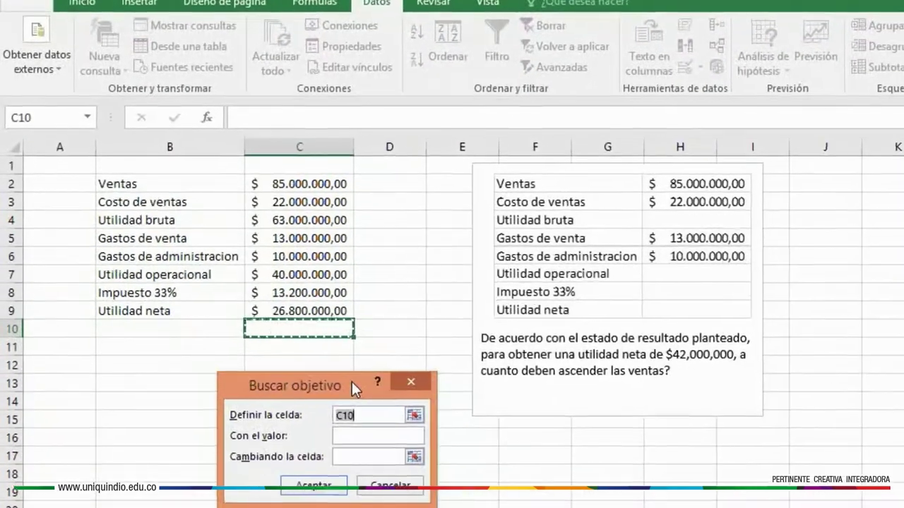
key("Delete")
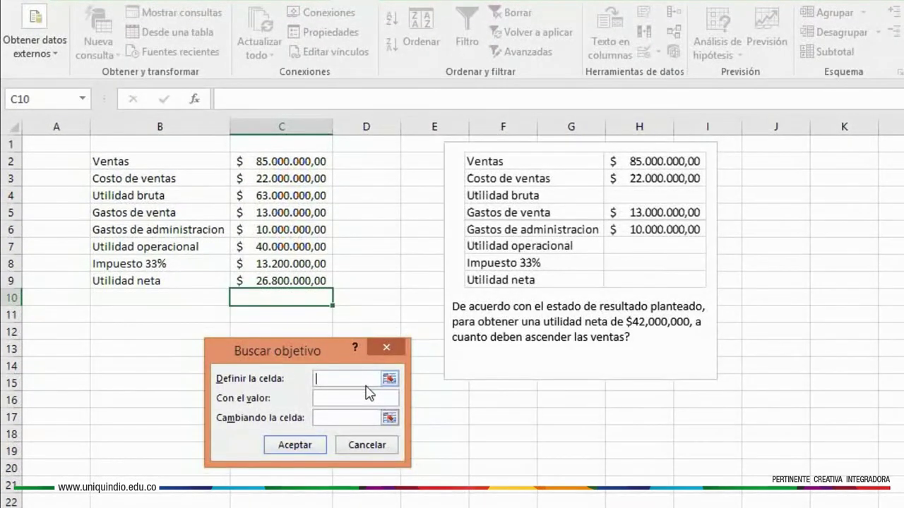
left_click(302, 282)
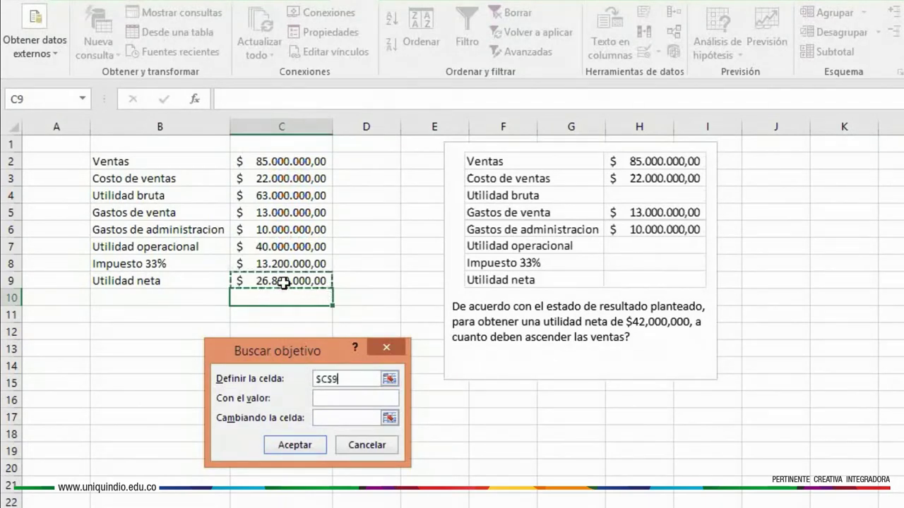
left_click(340, 398)
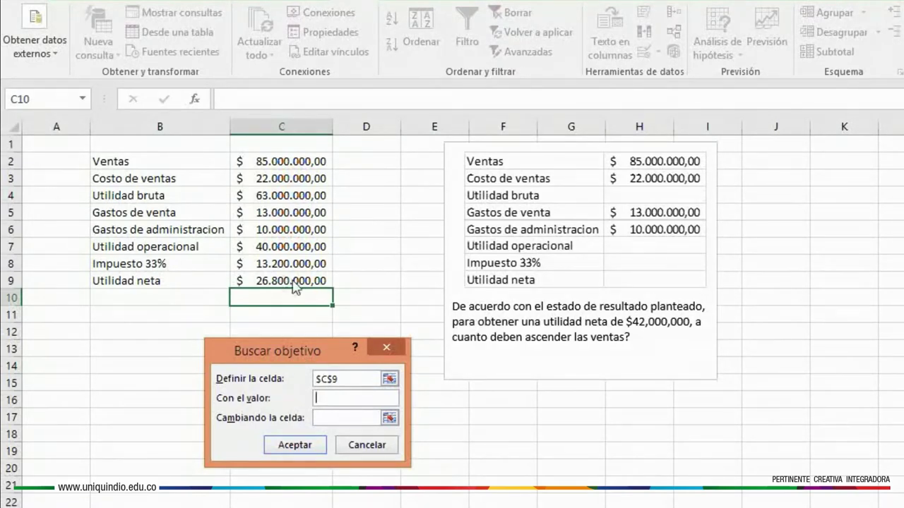
left_click(353, 379)
key("BackSpace")
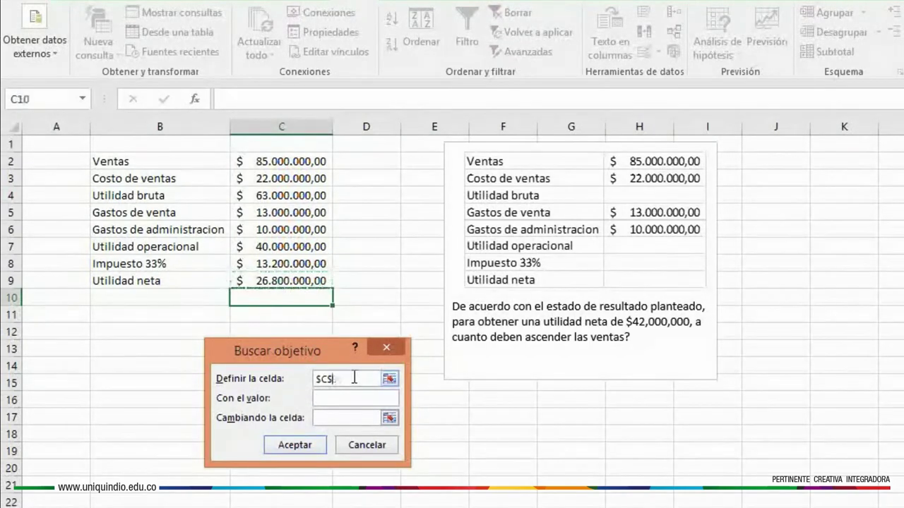
key("BackSpace")
key("BackSpace")
left_click(290, 281)
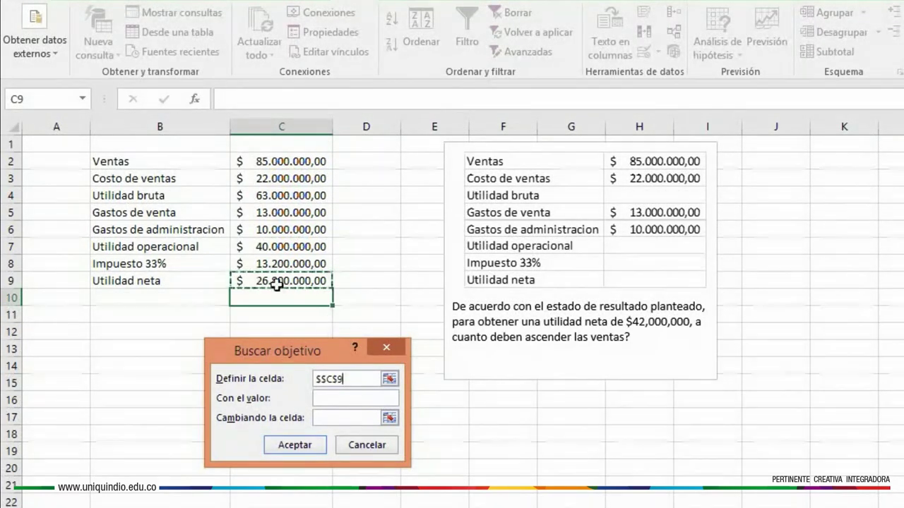
key("Escape")
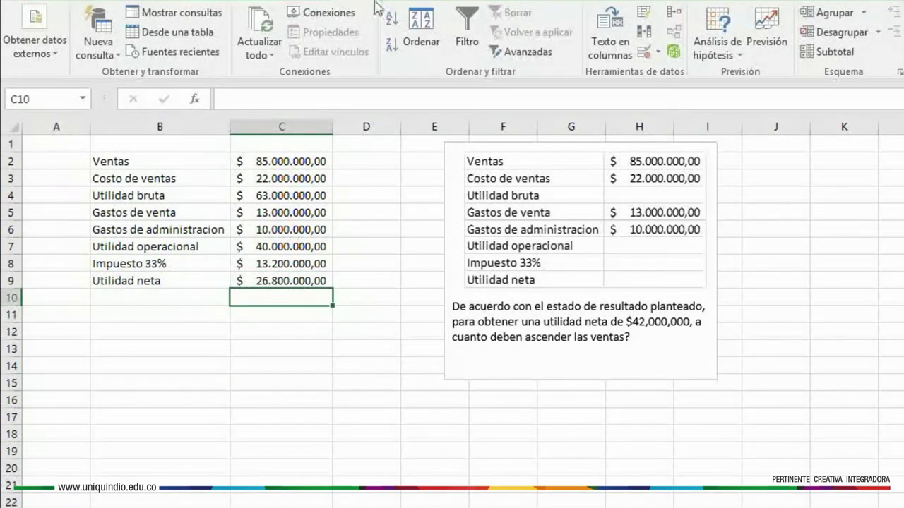
Set up a Goal Seek (Buscar objetivo) with Utilidad neta in C9 as the target cell and Ventas in C2 as the changing cell.
left_click(703, 32)
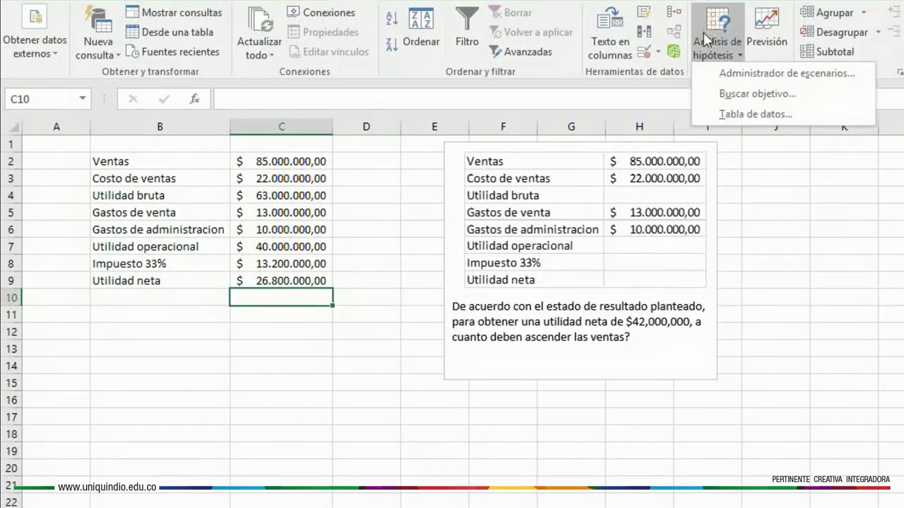
left_click(756, 93)
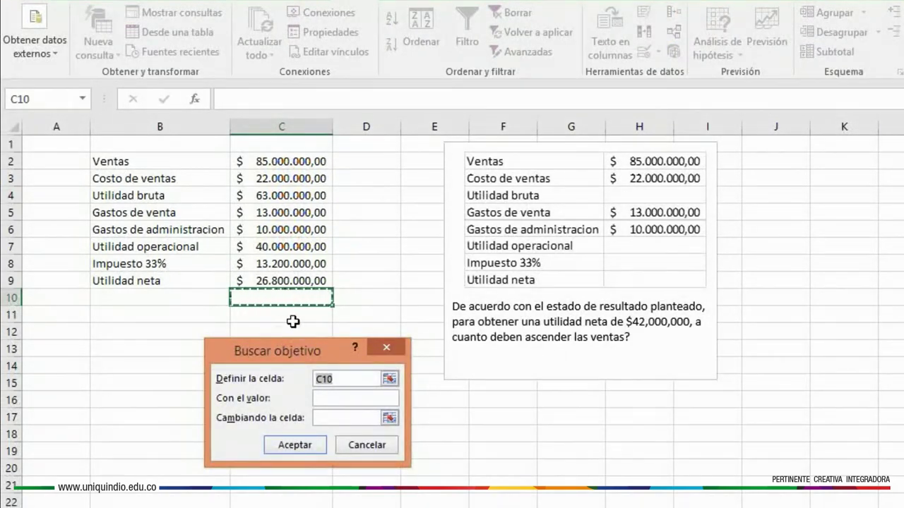
key("BackSpace")
key("BackSpace")
key("BackSpace")
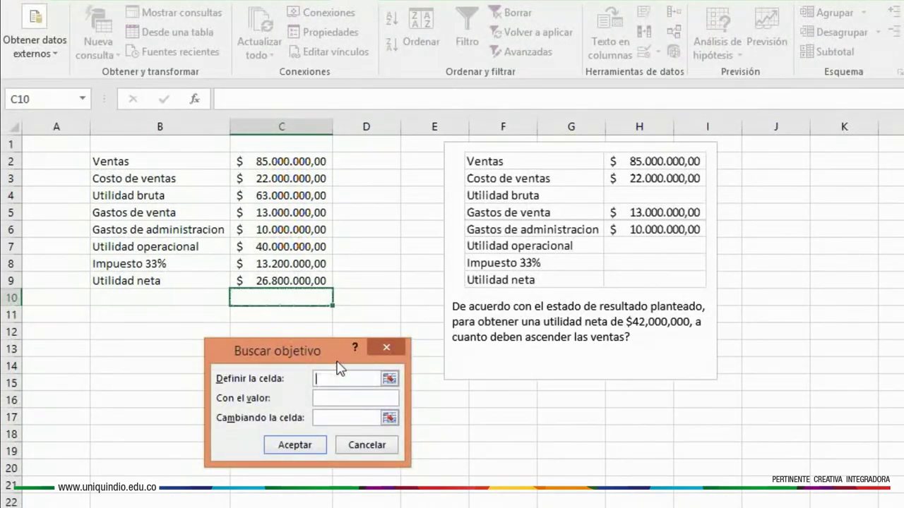
left_click(295, 281)
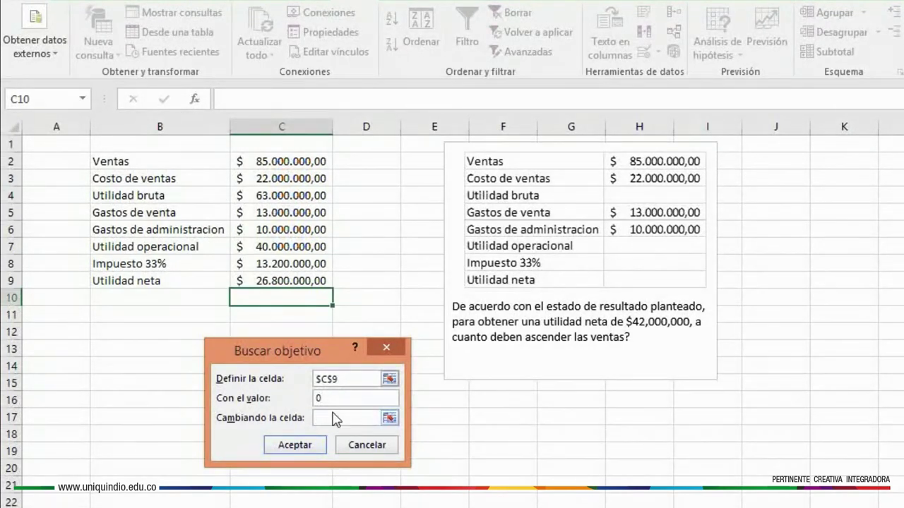
left_click(275, 158)
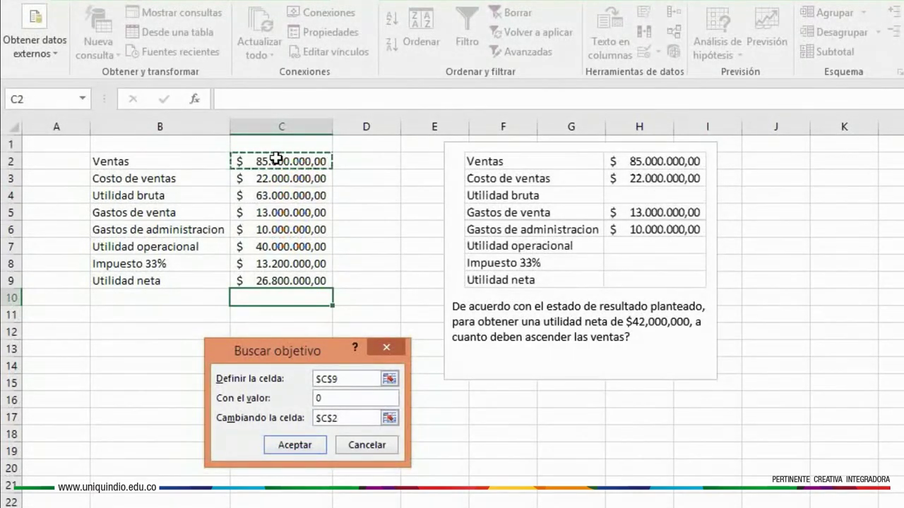
Set the Goal Seek target value to 42000000, run it and keep the solution in the sheet.
left_click(334, 399)
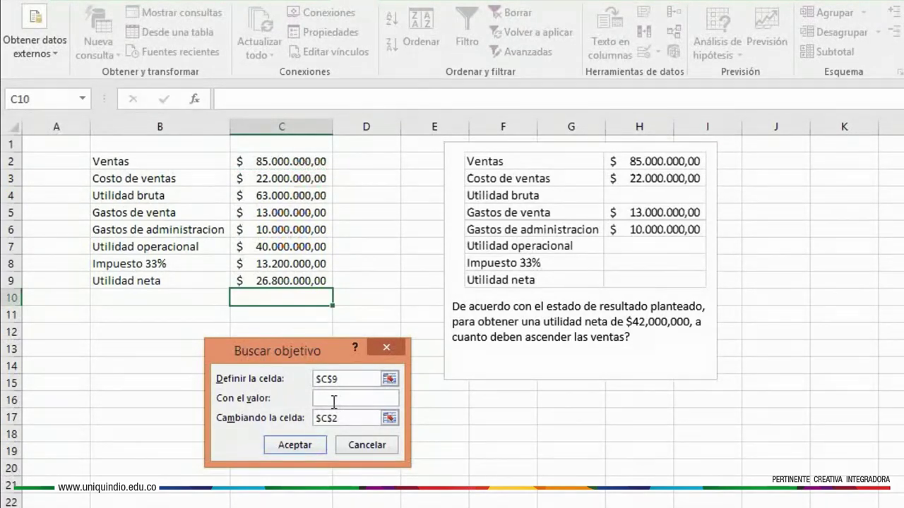
type("42000000")
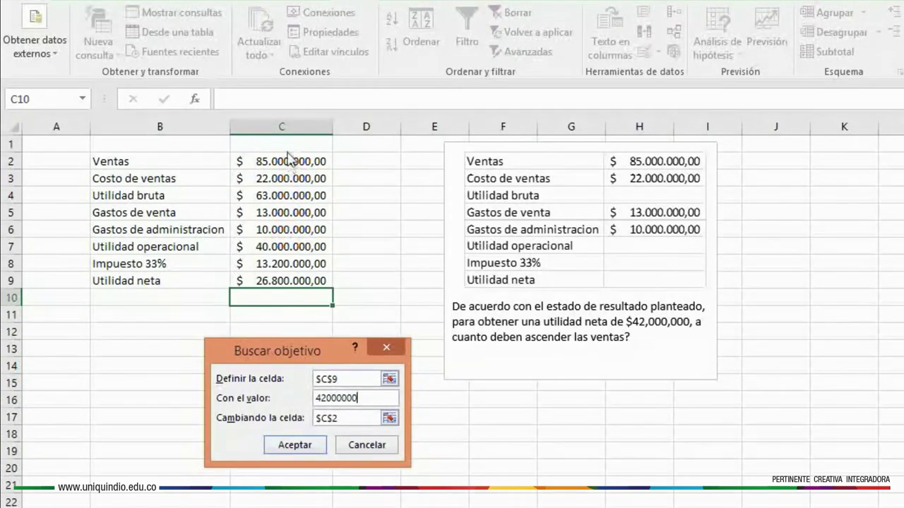
left_click(298, 446)
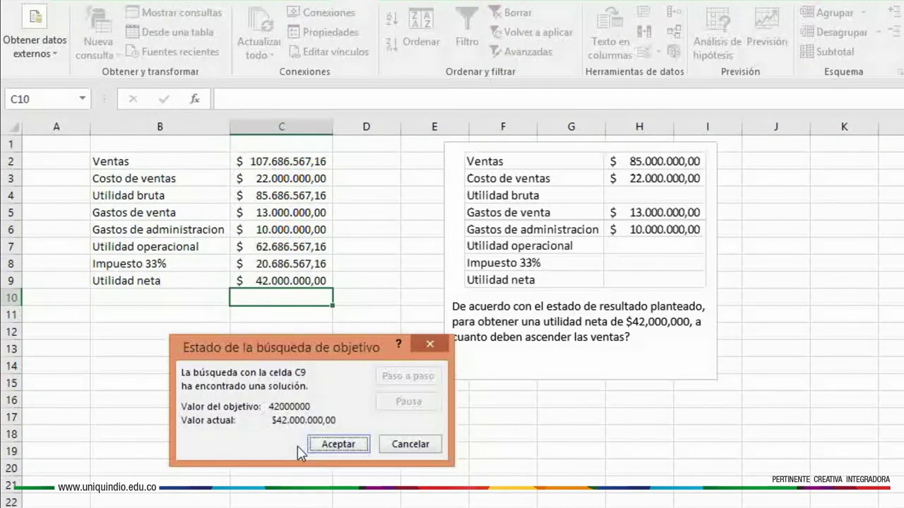
left_click(338, 443)
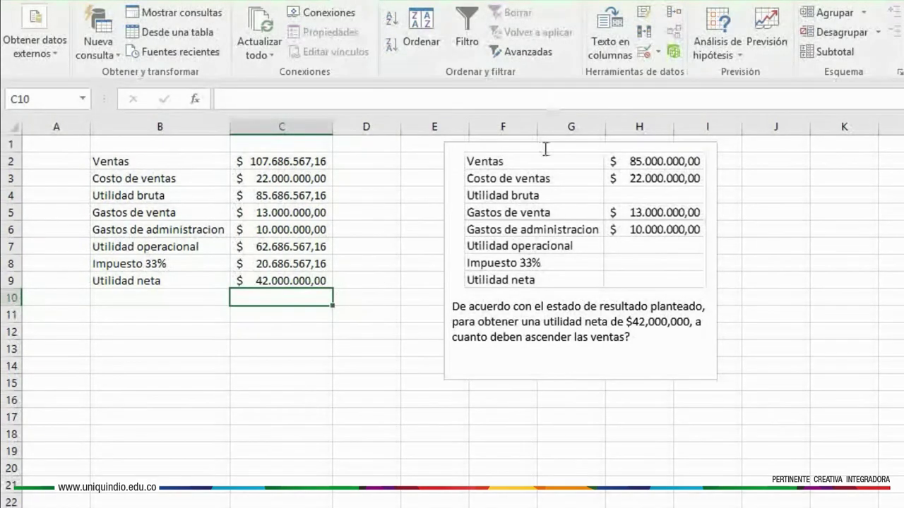
Run a new Goal Seek (Buscar objetivo) that brings Utilidad neta in C9 to 50000000 by changing Ventas in C2, and keep the solution.
left_click(708, 51)
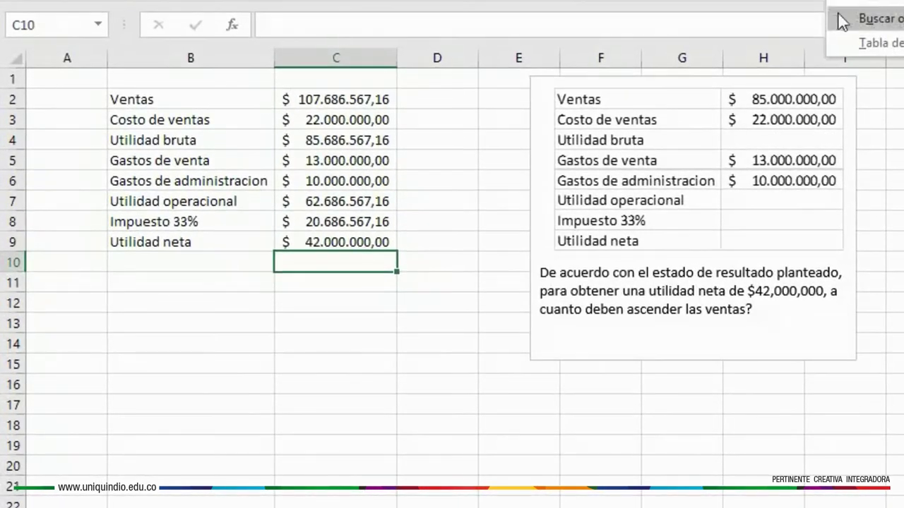
left_click(710, 97)
left_click(412, 357)
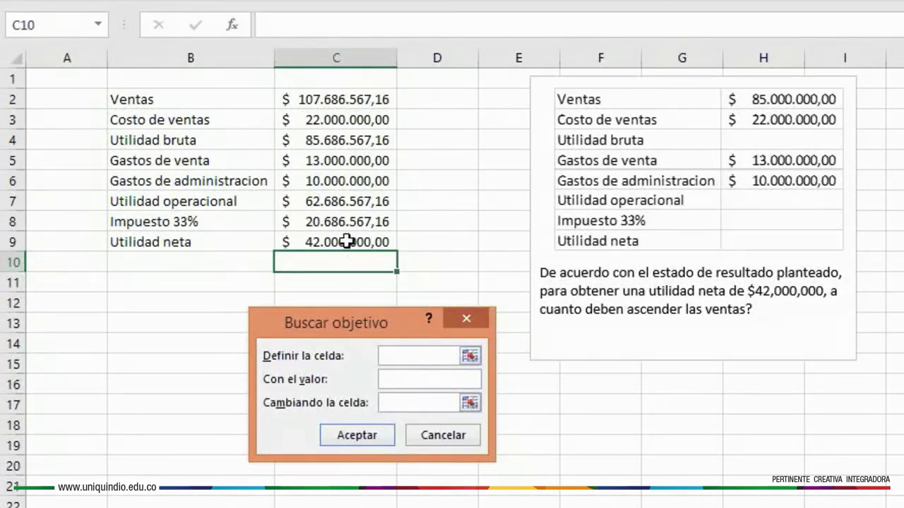
left_click(392, 242)
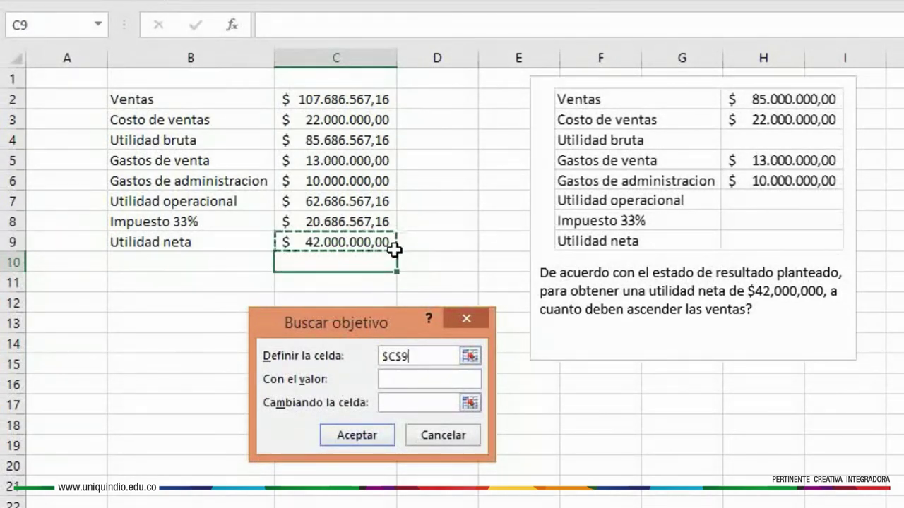
left_click(407, 379)
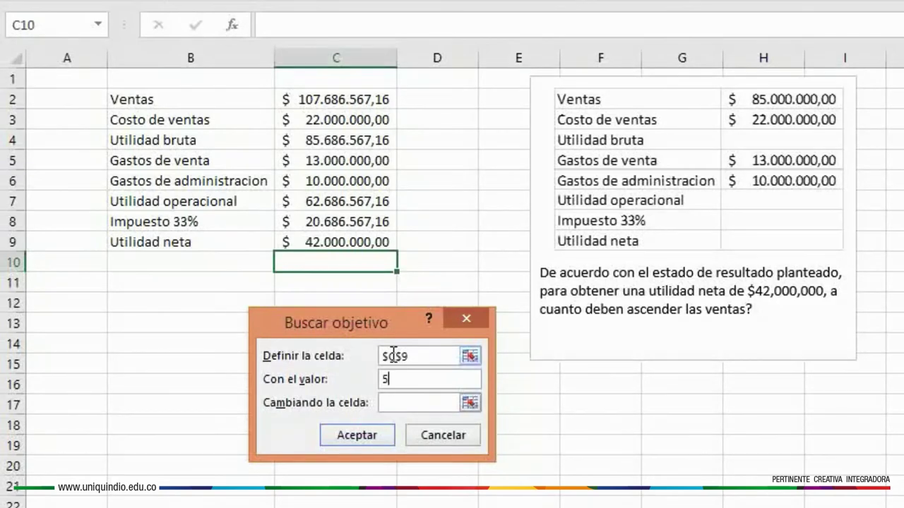
type("50000000")
left_click(393, 400)
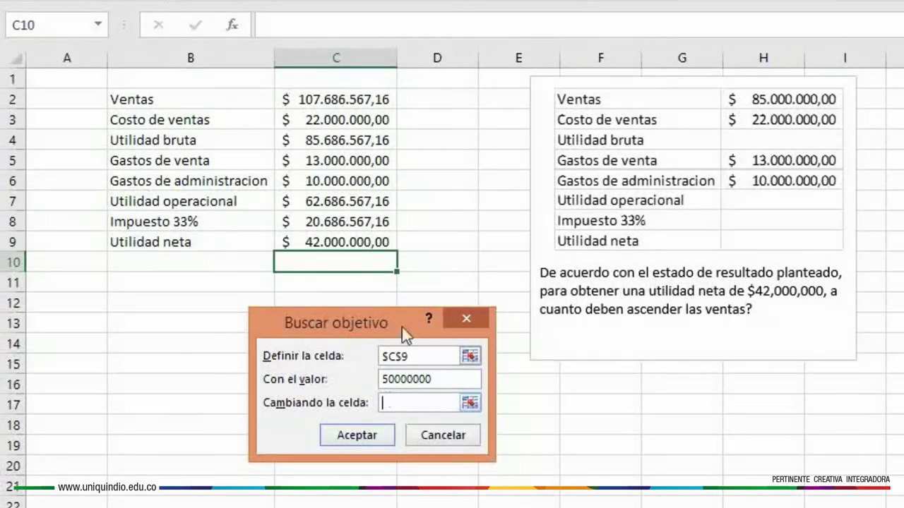
left_click(325, 98)
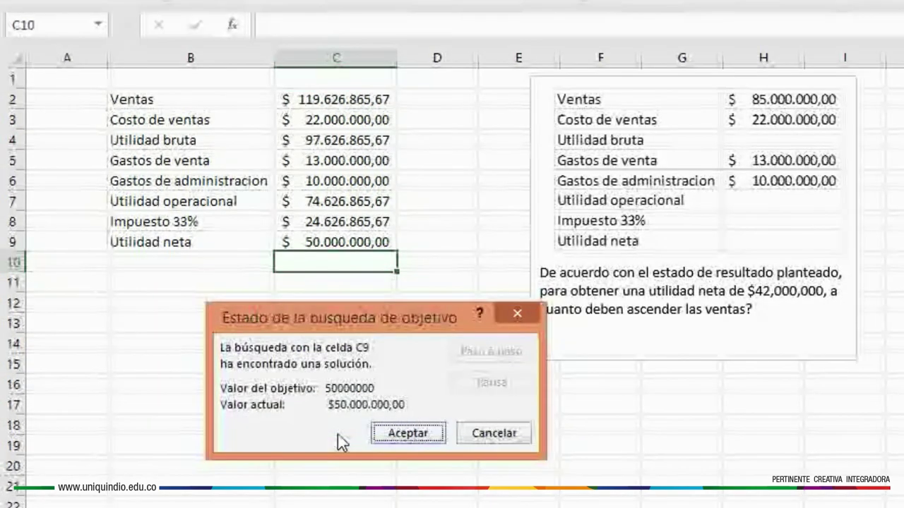
left_click(398, 434)
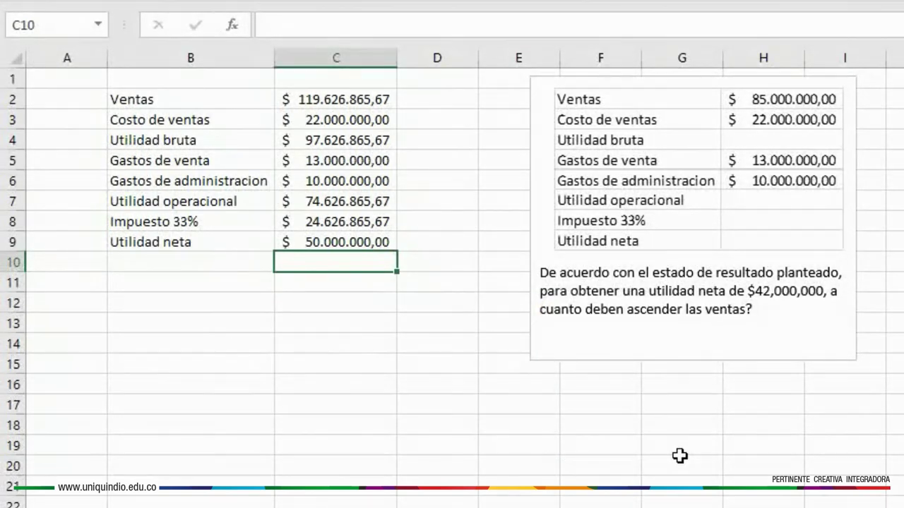